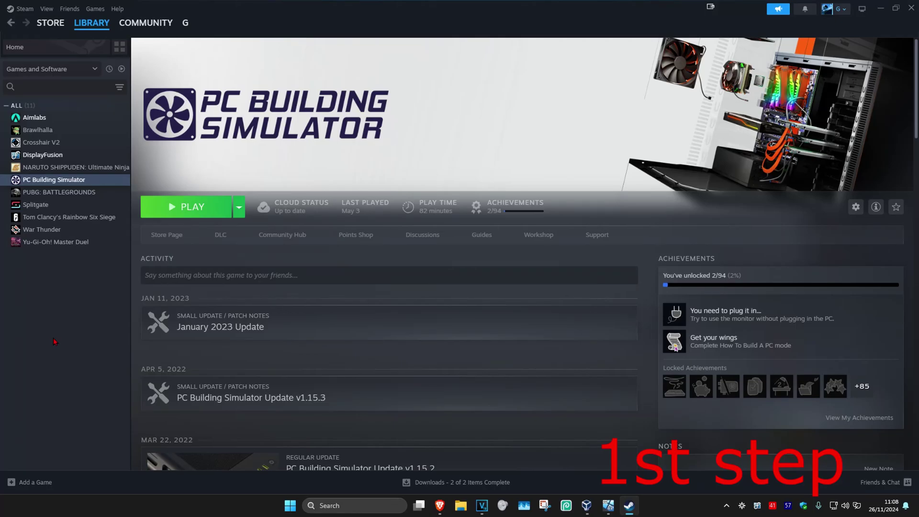
Verify integrity of PC Building Simulator's game files from its Installed Files properties.
{"action": "right_click", "coordinate": [53, 180]}
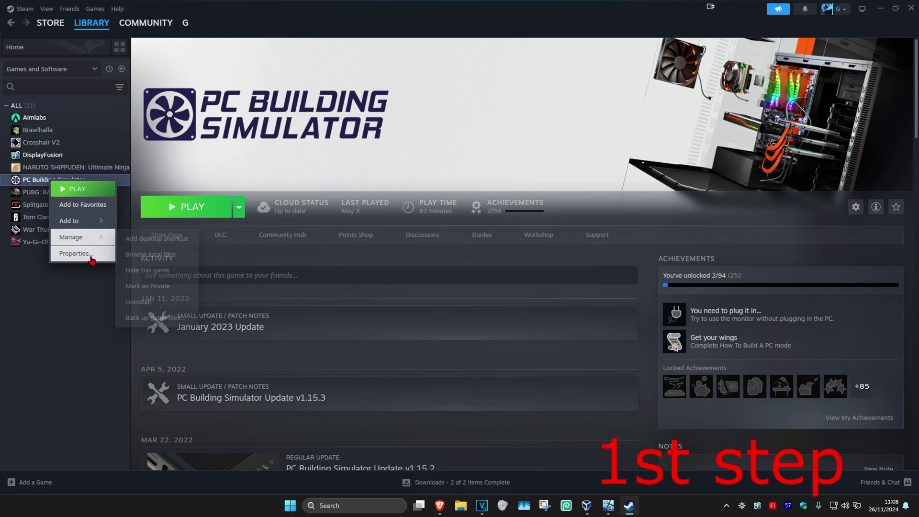
{"action": "left_click", "coordinate": [79, 255]}
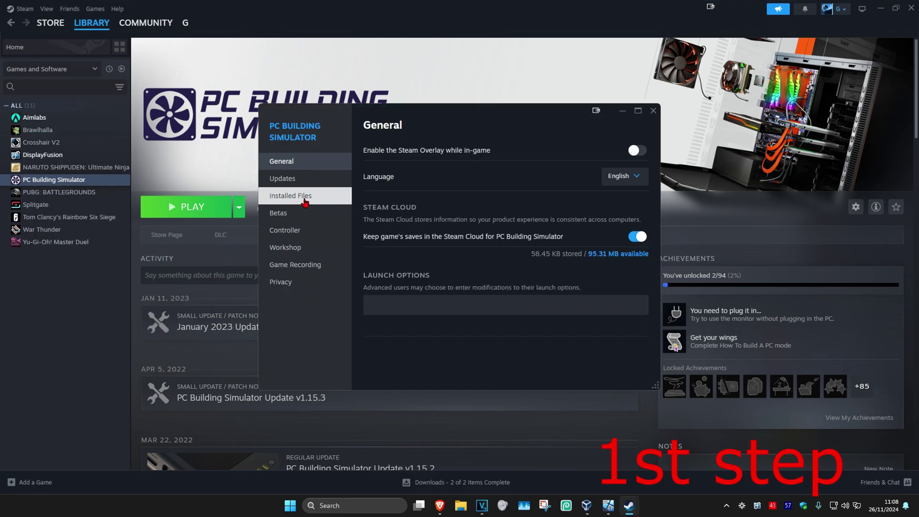
{"action": "left_click", "coordinate": [295, 195]}
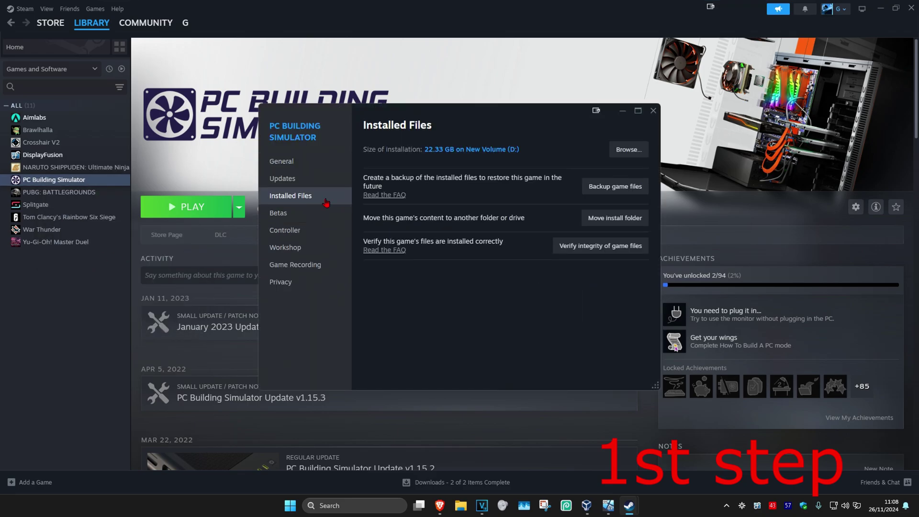
{"action": "left_click", "coordinate": [600, 246]}
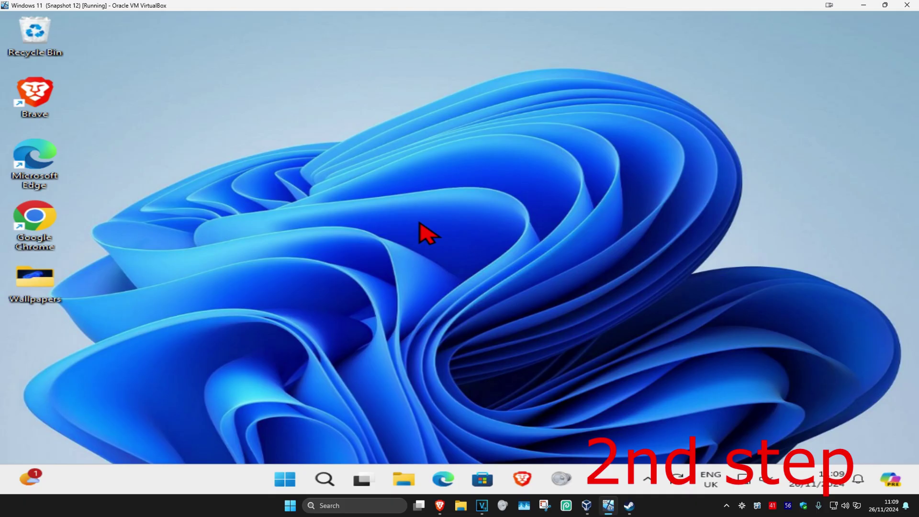
Launch Device Manager from Windows search and select the Microsoft Basic Display Adapter.
{"action": "left_click", "coordinate": [326, 478]}
{"action": "type", "text": "device Manager"}
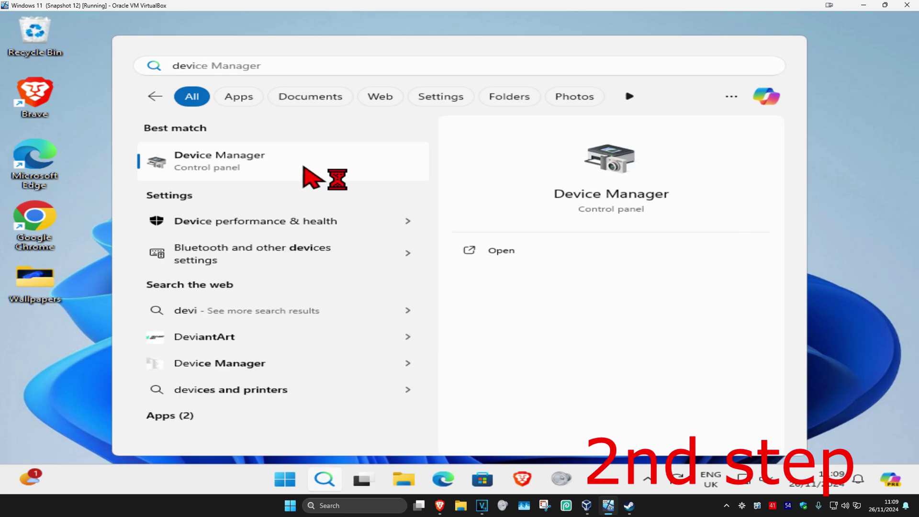
{"action": "left_click", "coordinate": [314, 177]}
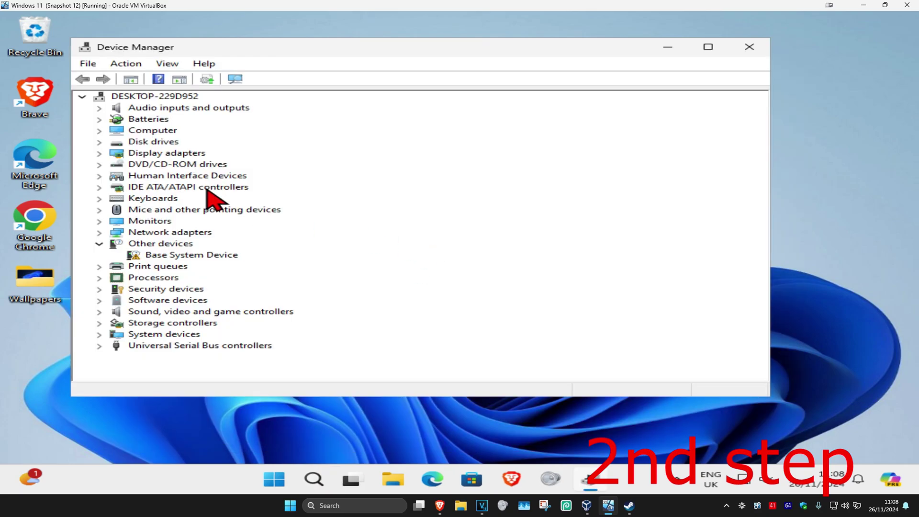
{"action": "double_click", "coordinate": [118, 153]}
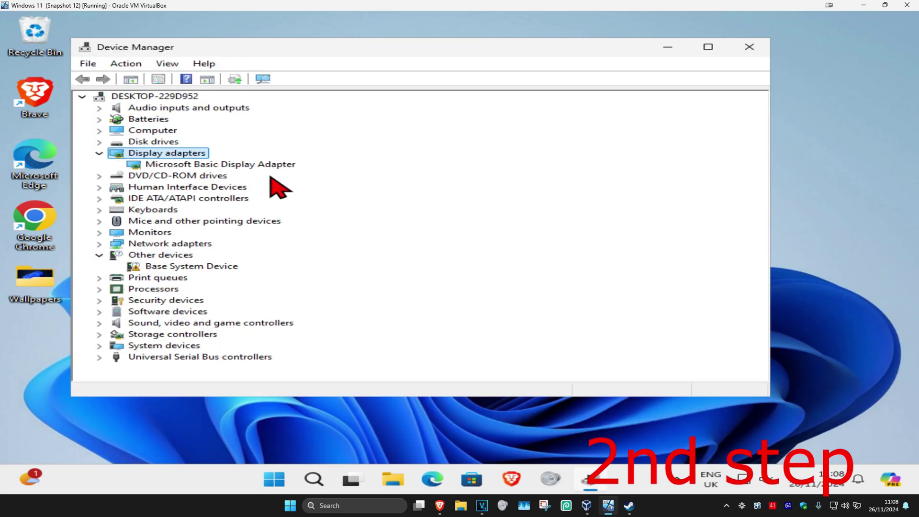
{"action": "left_click", "coordinate": [229, 164]}
Update the display adapter's driver, letting Windows search automatically for drivers.
{"action": "right_click", "coordinate": [224, 166]}
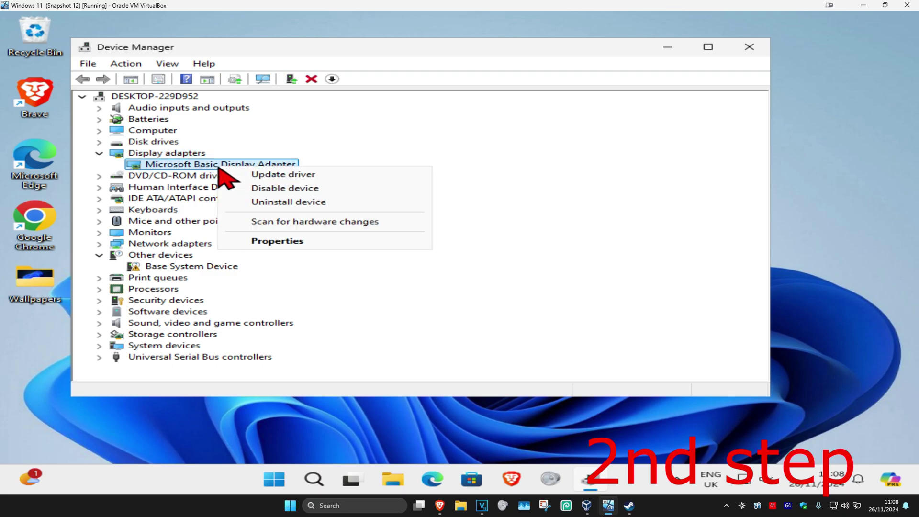
{"action": "left_click", "coordinate": [282, 175]}
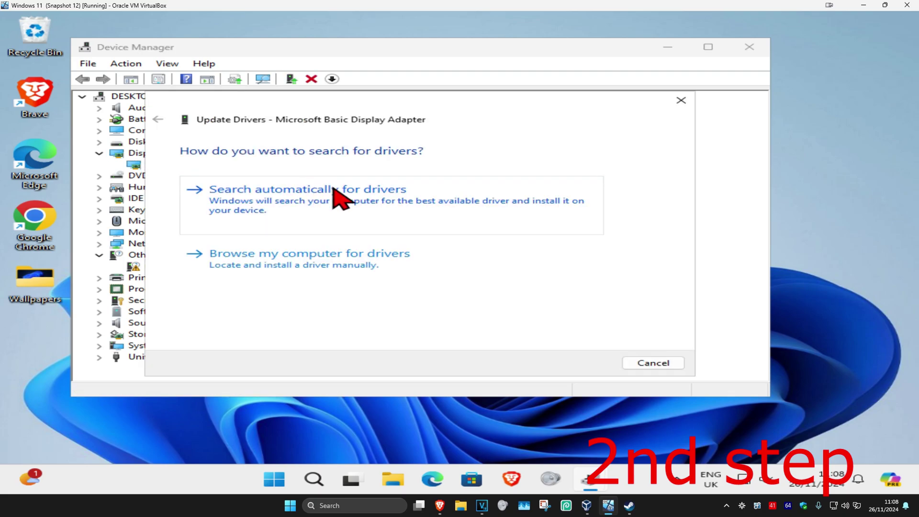
{"action": "left_click", "coordinate": [332, 208]}
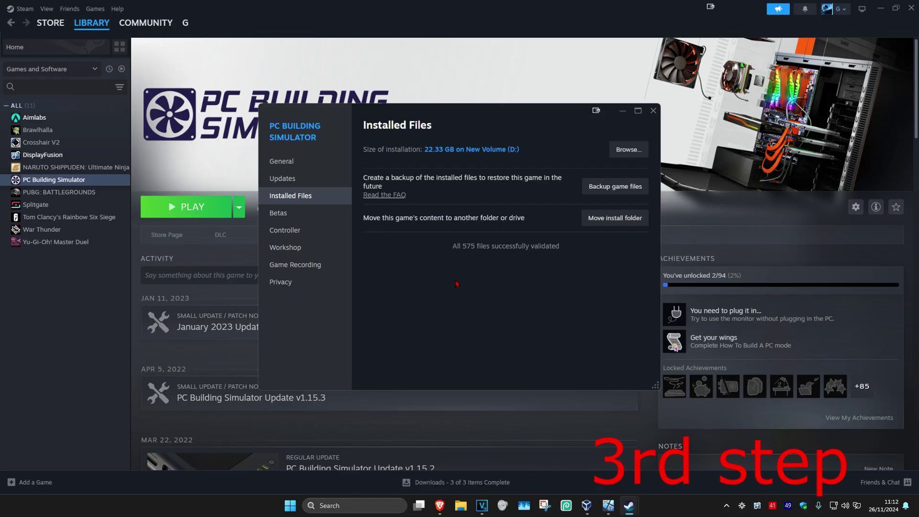
Clear Steam's download cache from the Downloads settings.
{"action": "left_click", "coordinate": [46, 8]}
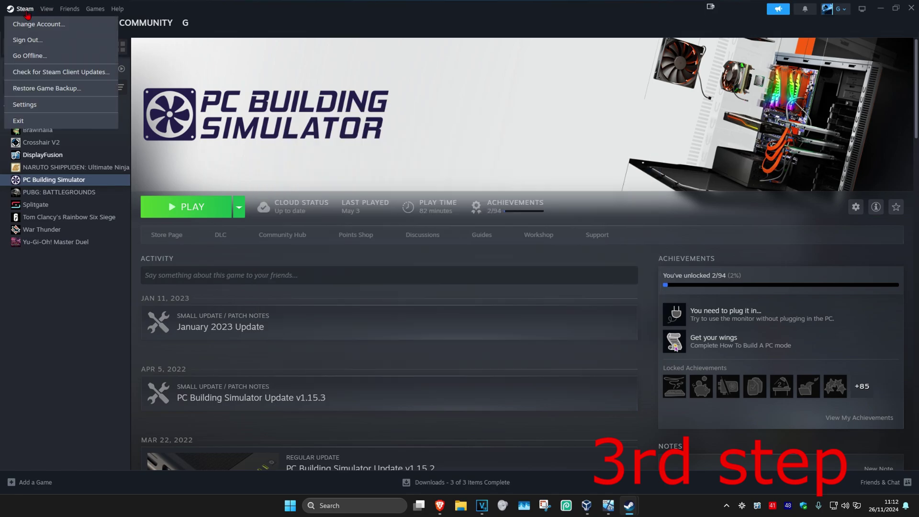
{"action": "left_click", "coordinate": [56, 105]}
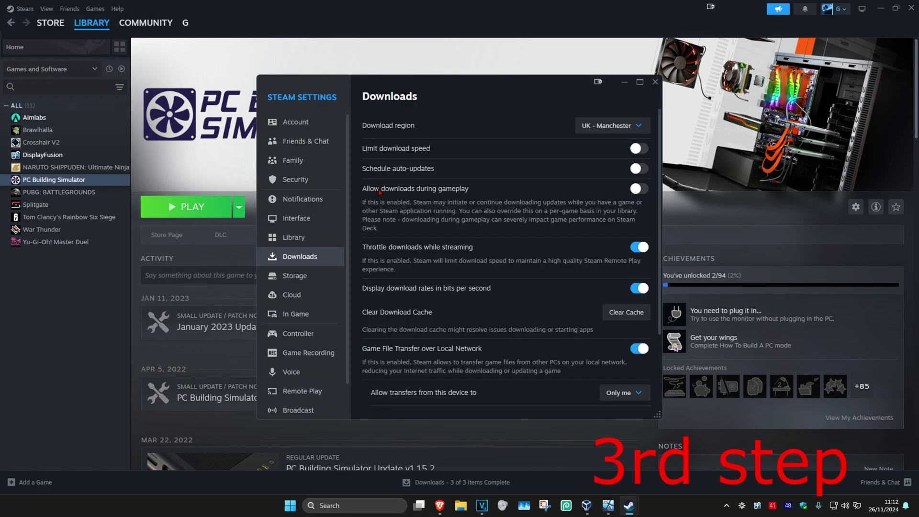
{"action": "left_click", "coordinate": [626, 312]}
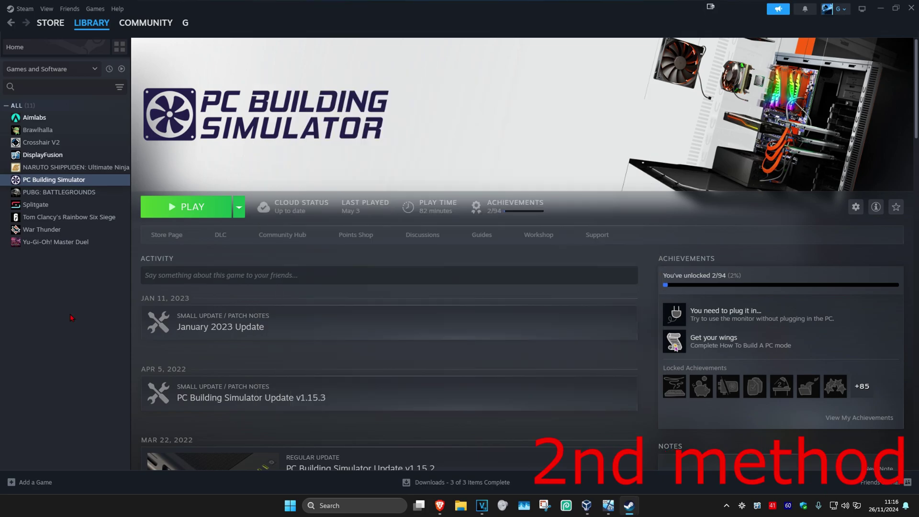
Uninstall PC Building Simulator and confirm the removal.
{"action": "right_click", "coordinate": [73, 182]}
{"action": "mouse_move", "coordinate": [94, 237]}
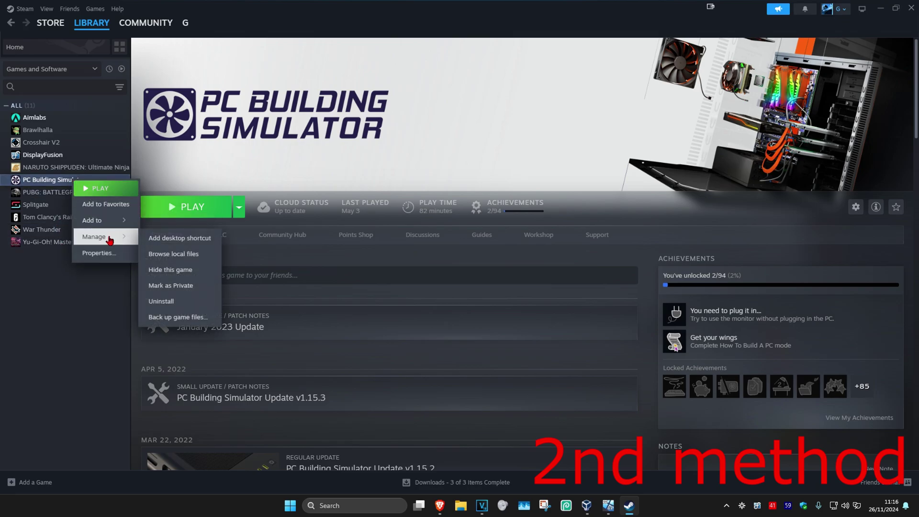
{"action": "left_click", "coordinate": [161, 301]}
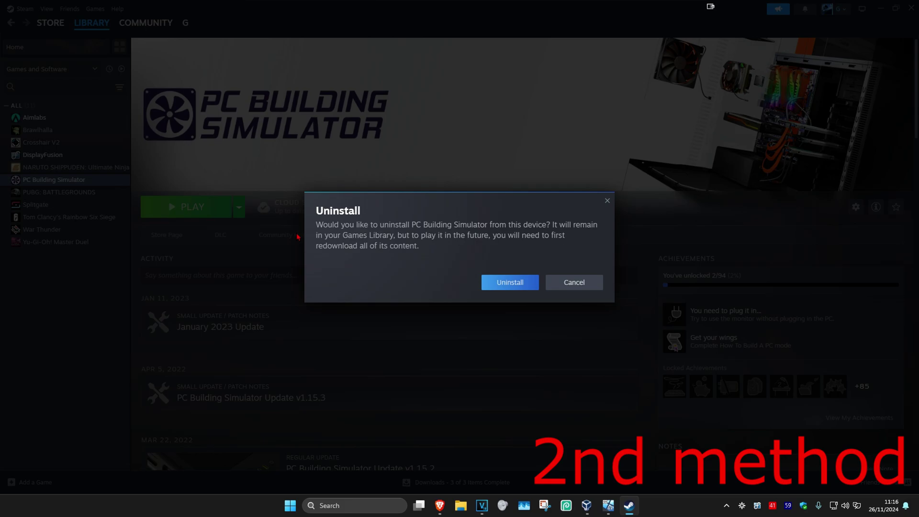
{"action": "left_click", "coordinate": [509, 281]}
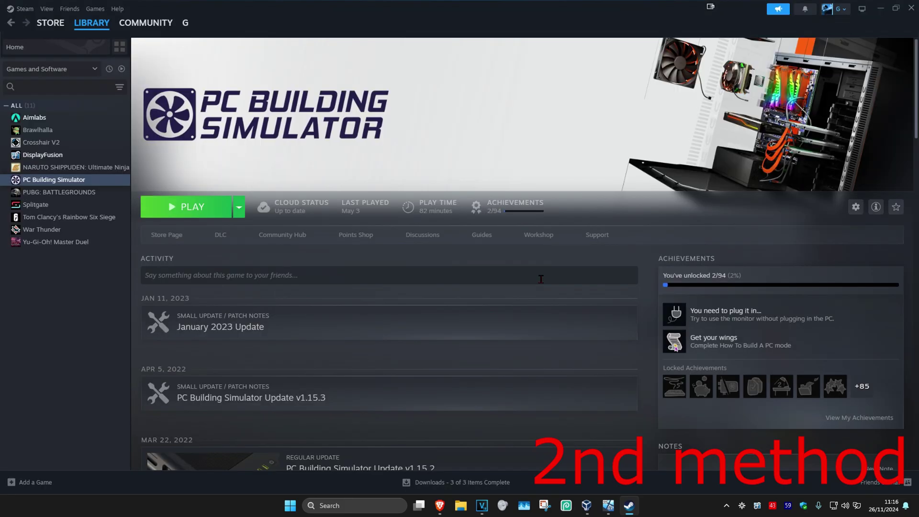